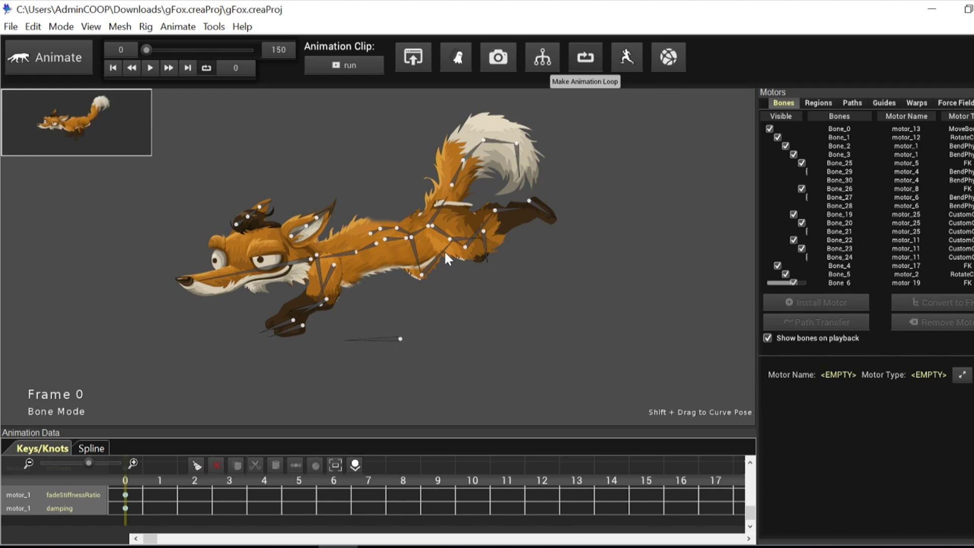
# - Play back the fox's run clip with its motor-driven bones, and stop the playback
pyautogui.press('space')
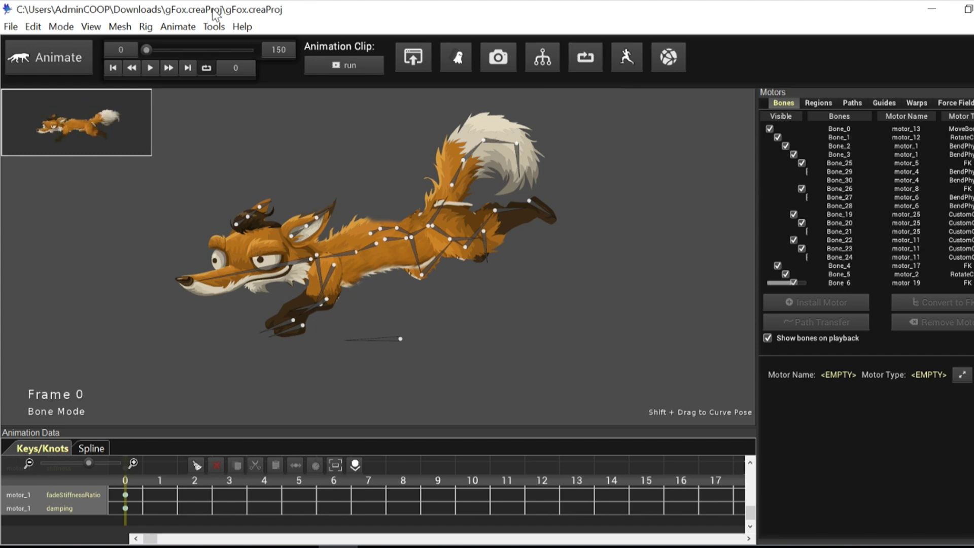
pyautogui.click(180, 27)
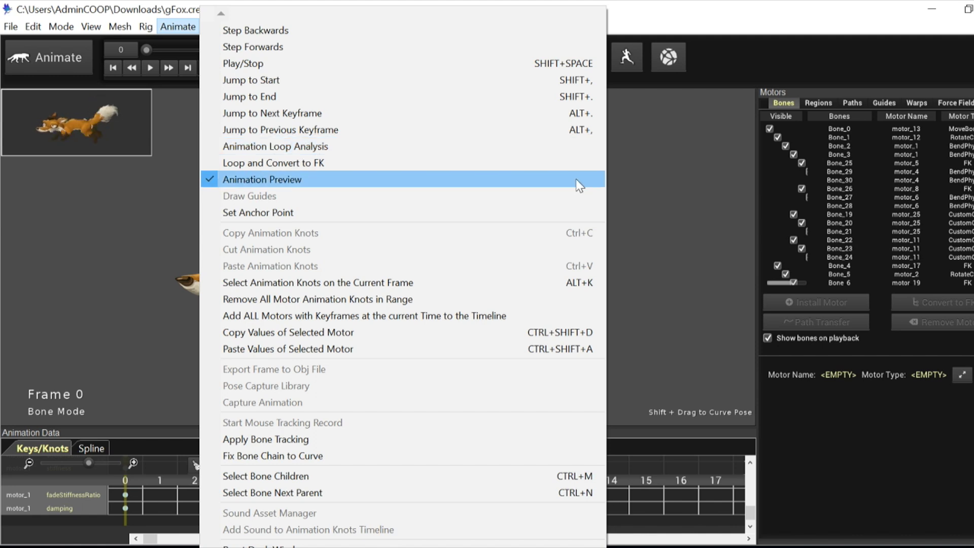
pyautogui.click(667, 187)
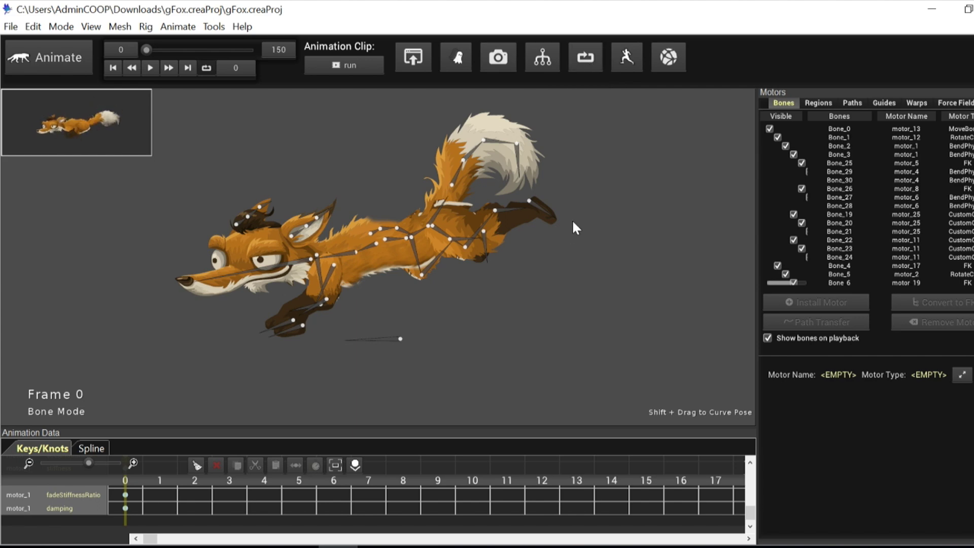
pyautogui.press('space')
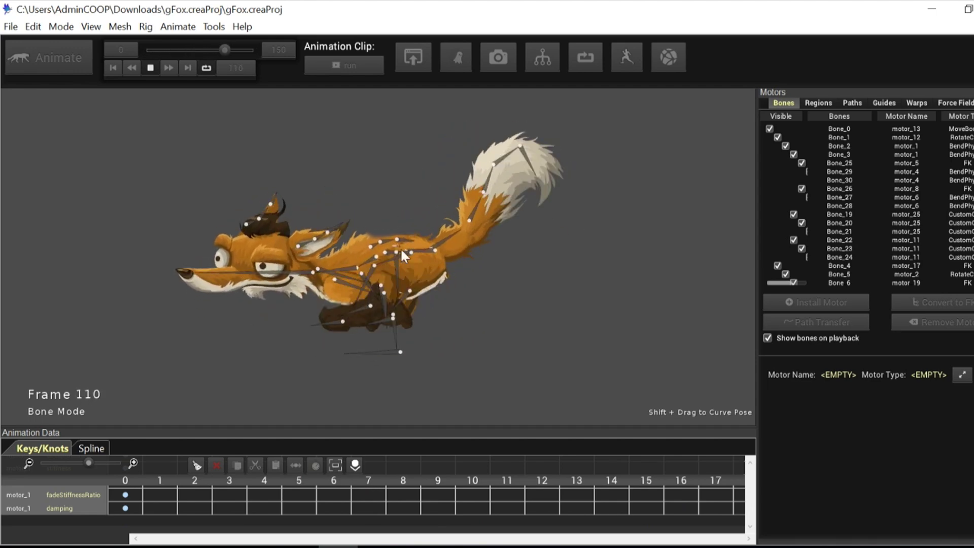
pyautogui.click(458, 195)
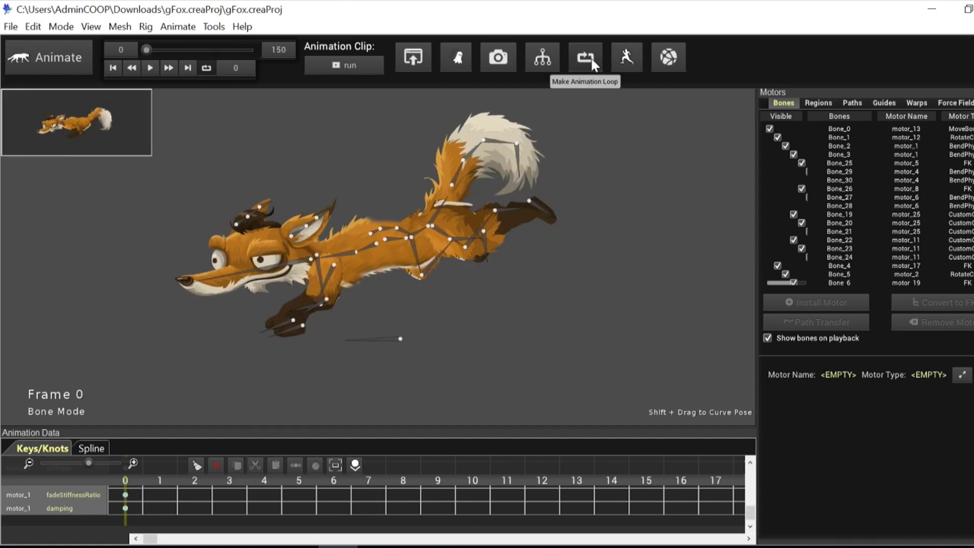
# - Open the Animation Rig Graph, widen it, and examine the motors grouped under each motor class, including meshBendPhysicsMotor
pyautogui.click(550, 57)
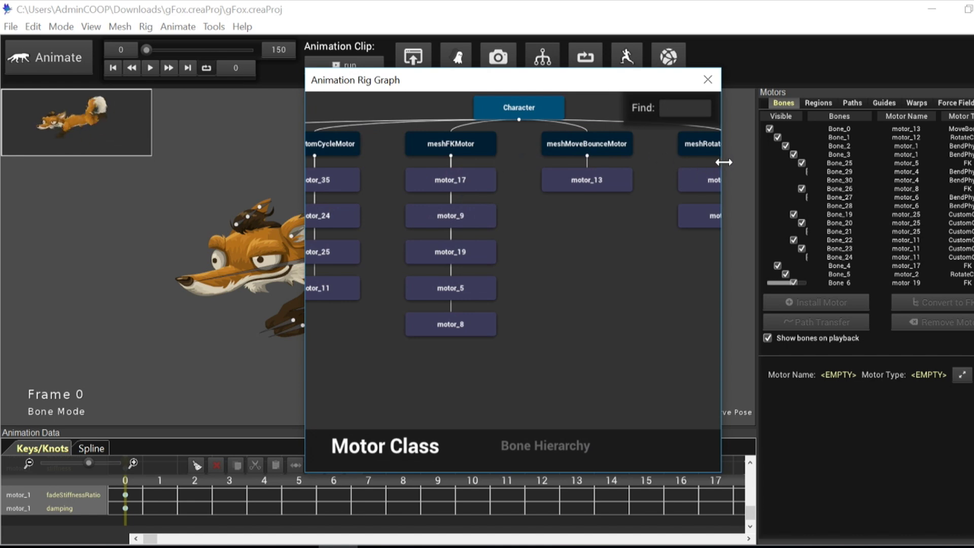
pyautogui.moveTo(724, 161); pyautogui.dragTo(907, 181)
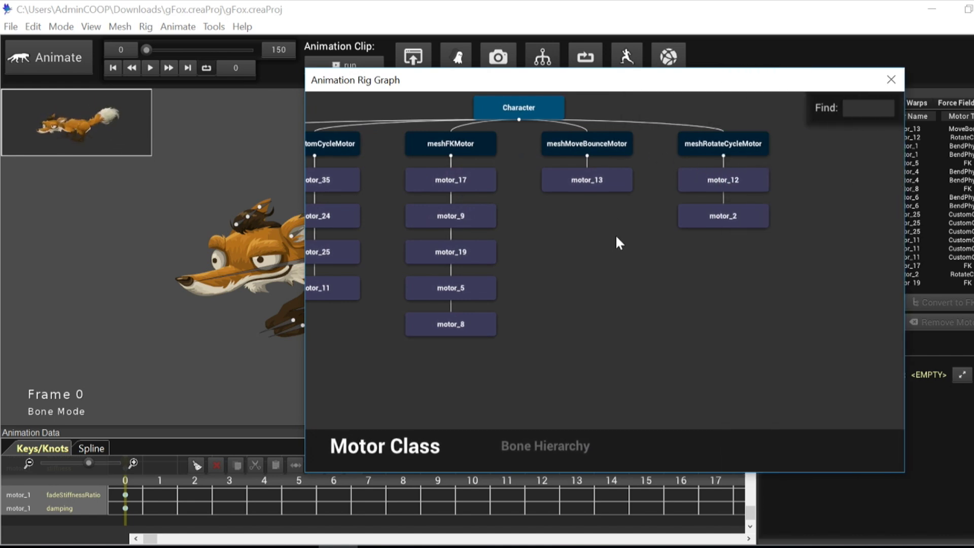
pyautogui.moveTo(617, 236); pyautogui.dragTo(839, 236)
pyautogui.click(388, 143)
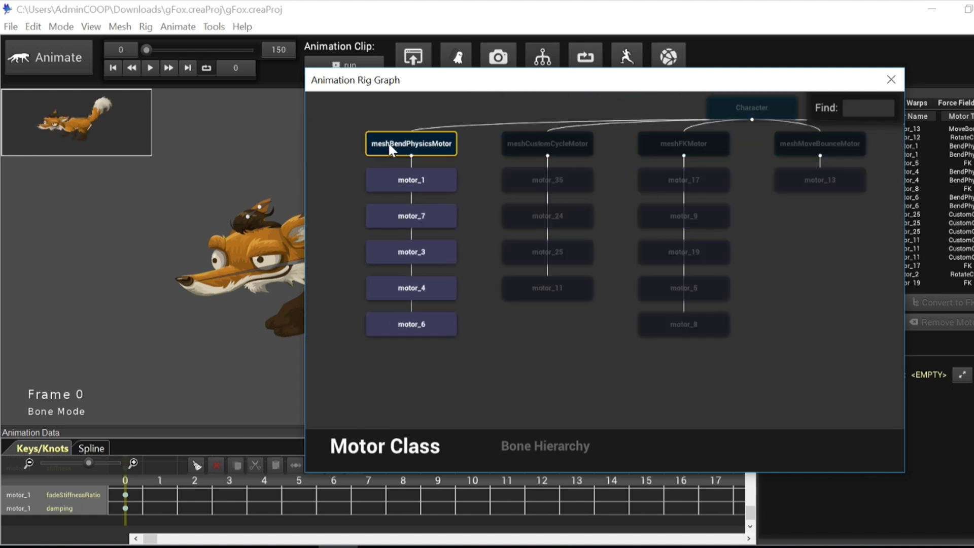
pyautogui.moveTo(438, 81); pyautogui.dragTo(308, 125)
pyautogui.click(498, 129)
pyautogui.click(782, 120)
pyautogui.click(745, 121)
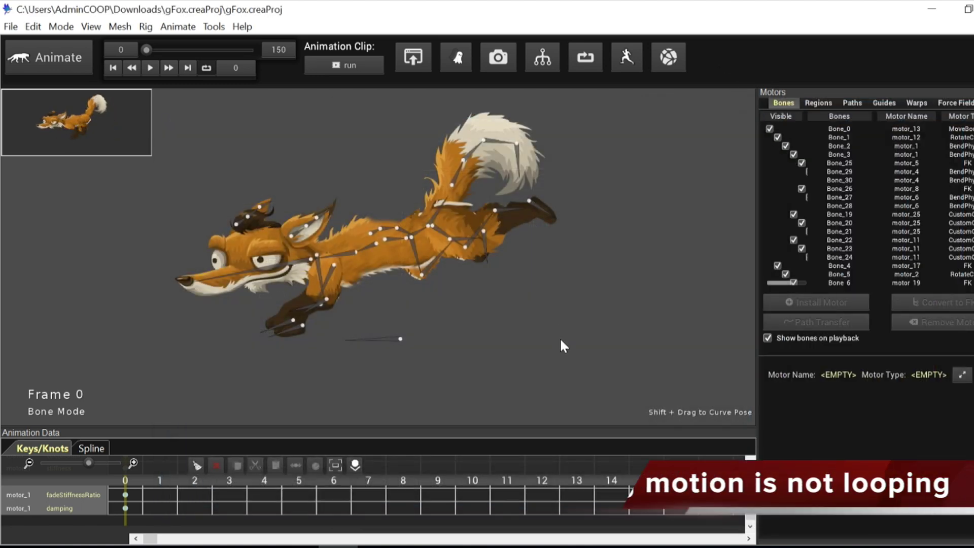
# - Play the original run clip again to check how its last frame meets its first
pyautogui.press('space')
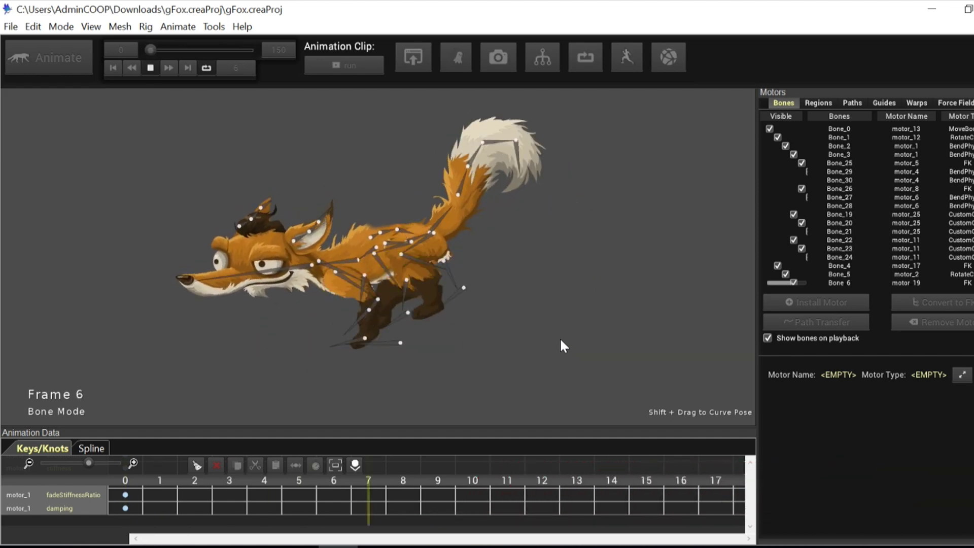
pyautogui.press('space')
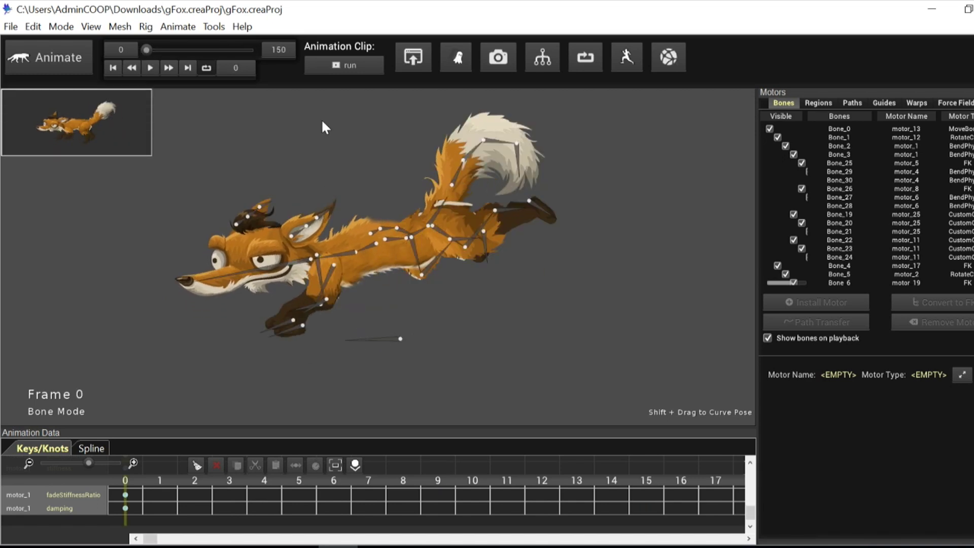
# - Convert all motors to FK and loop the run clip with 30 blend frames and maximum convert detail
pyautogui.click(587, 58)
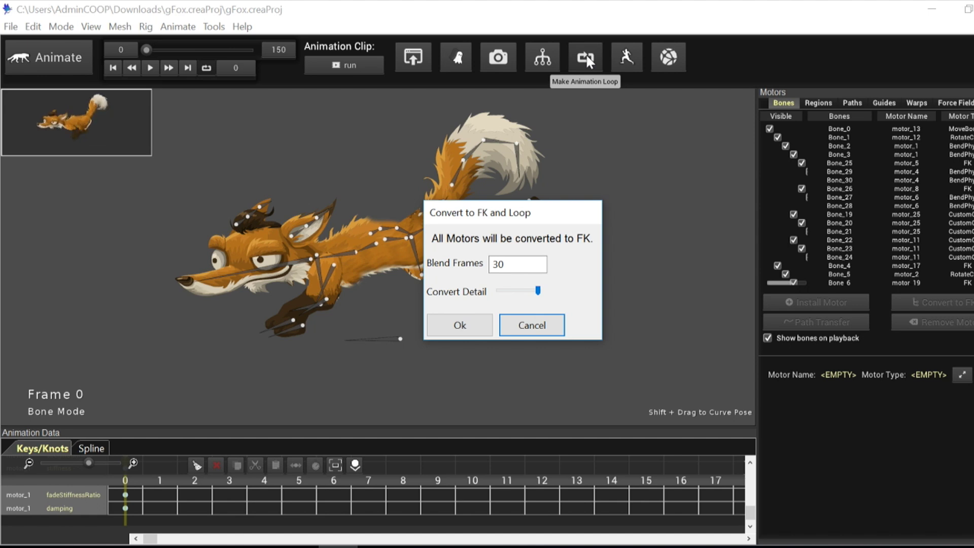
pyautogui.moveTo(524, 210); pyautogui.dragTo(475, 165)
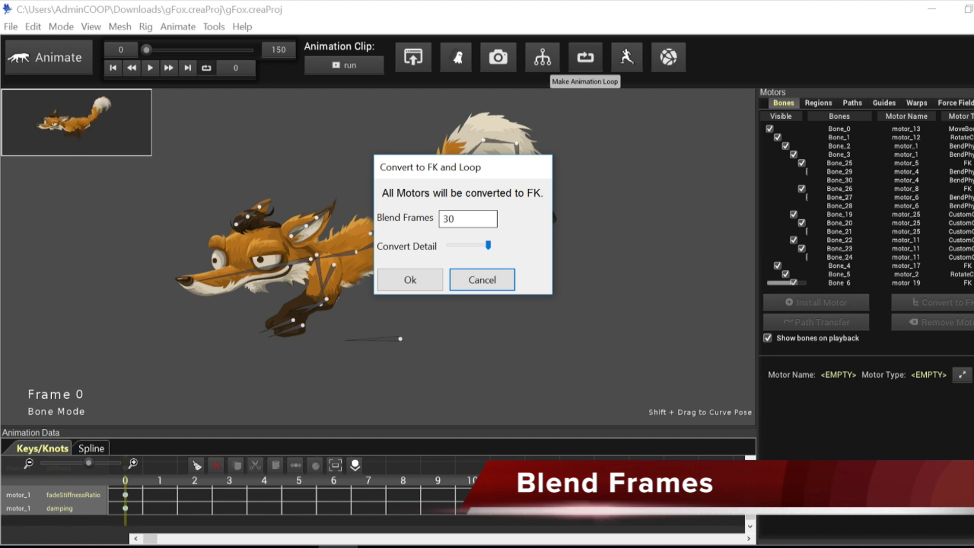
pyautogui.press('Tab')
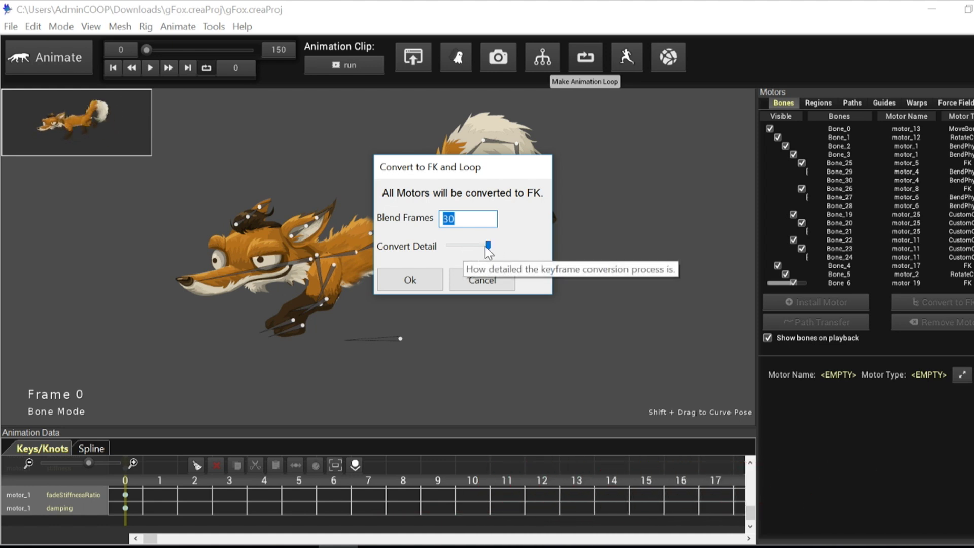
pyautogui.moveTo(488, 246); pyautogui.dragTo(469, 246)
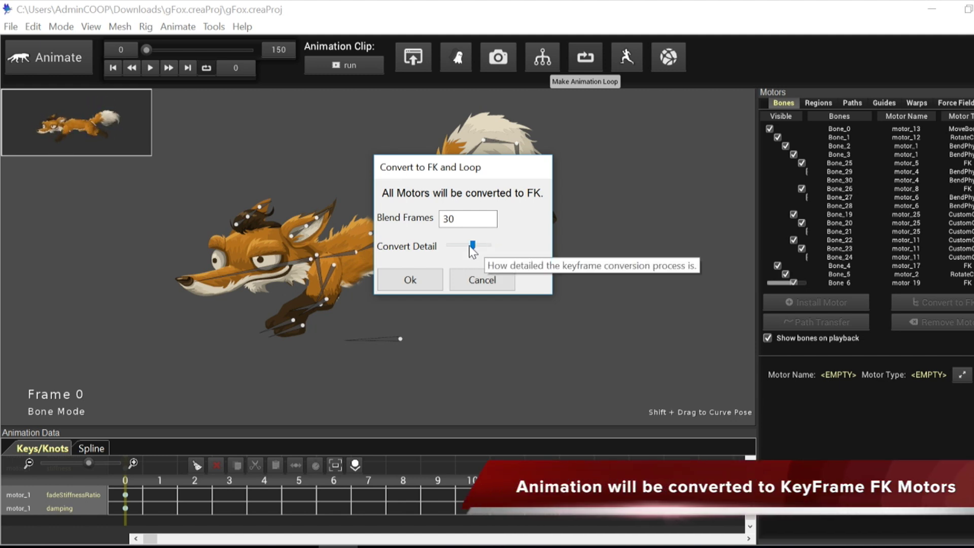
pyautogui.moveTo(470, 246); pyautogui.dragTo(491, 248)
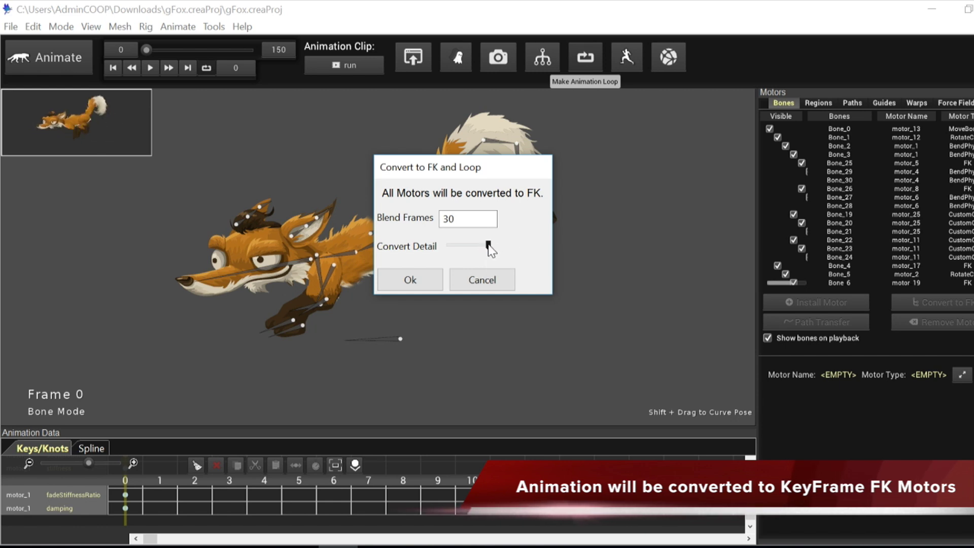
pyautogui.click(412, 280)
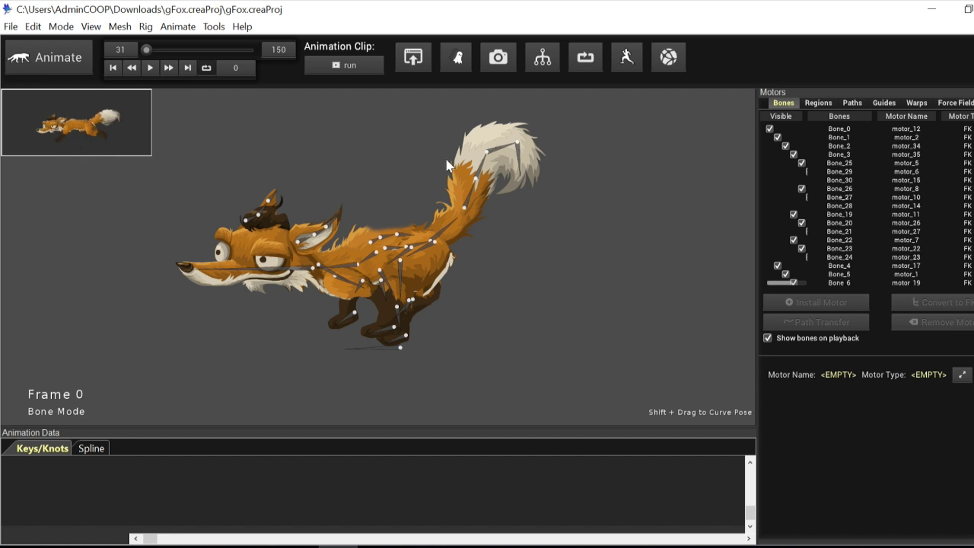
# - Play back the looped run clip, and move the current frame to frame 2
pyautogui.press('space')
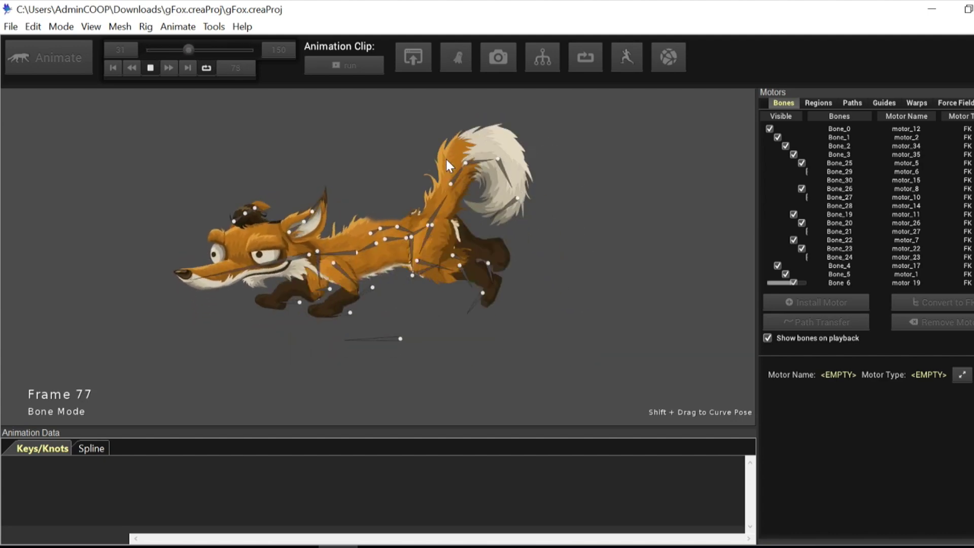
pyautogui.press('space')
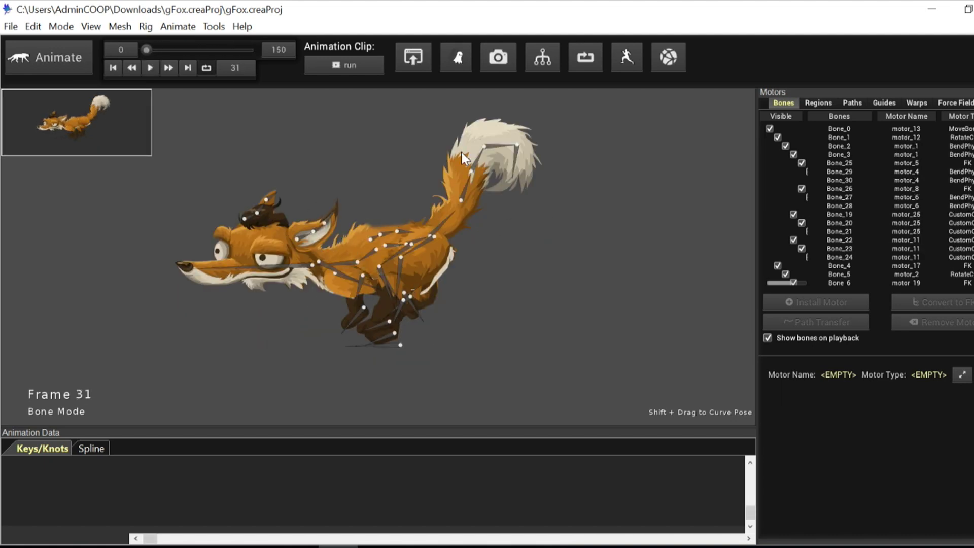
pyautogui.click(163, 49)
pyautogui.click(148, 49)
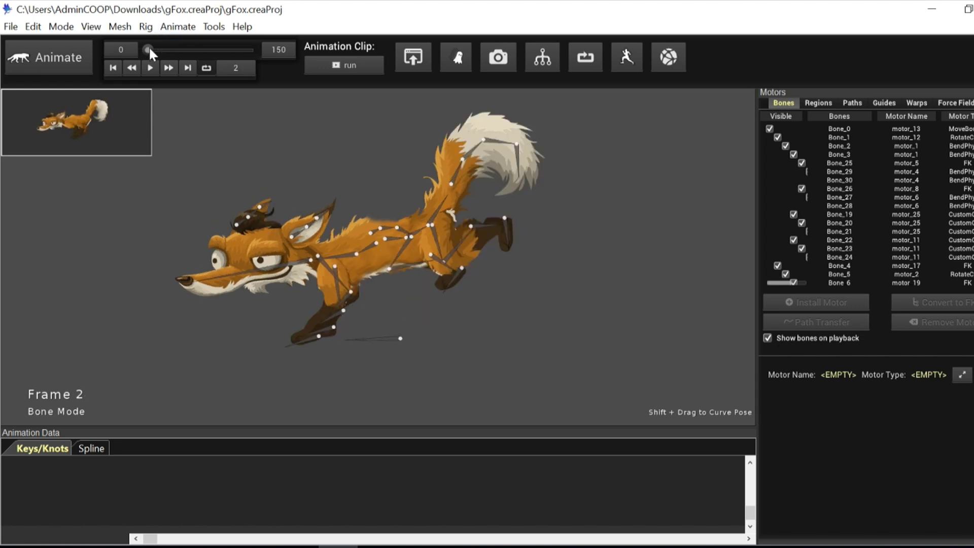
# - Convert the run clip to a looping FK animation with 20 blend frames and play it back
pyautogui.click(579, 54)
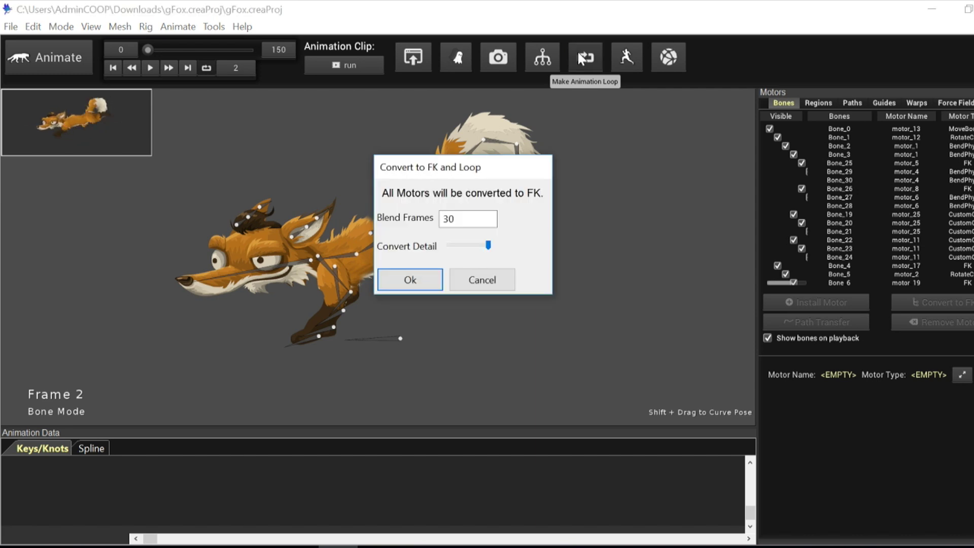
pyautogui.doubleClick(449, 218)
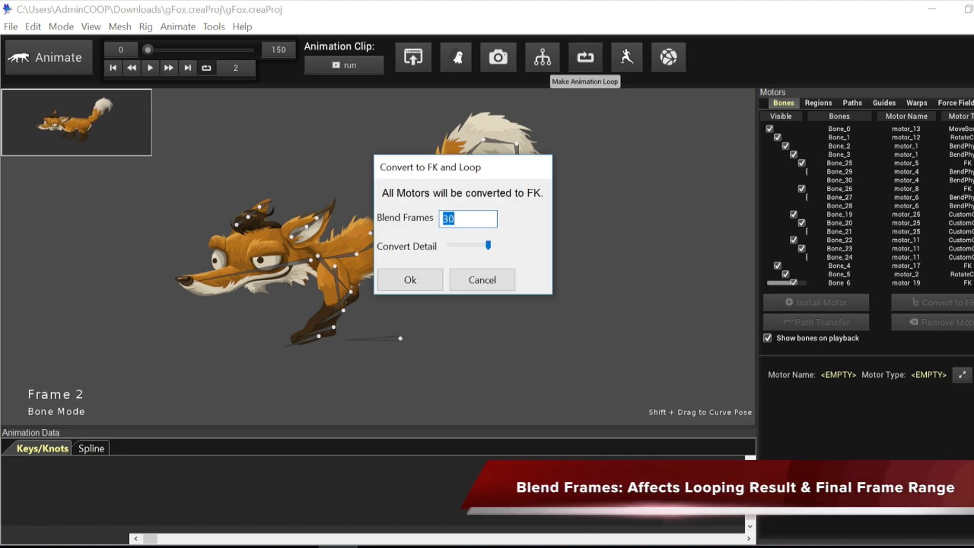
pyautogui.write('20')
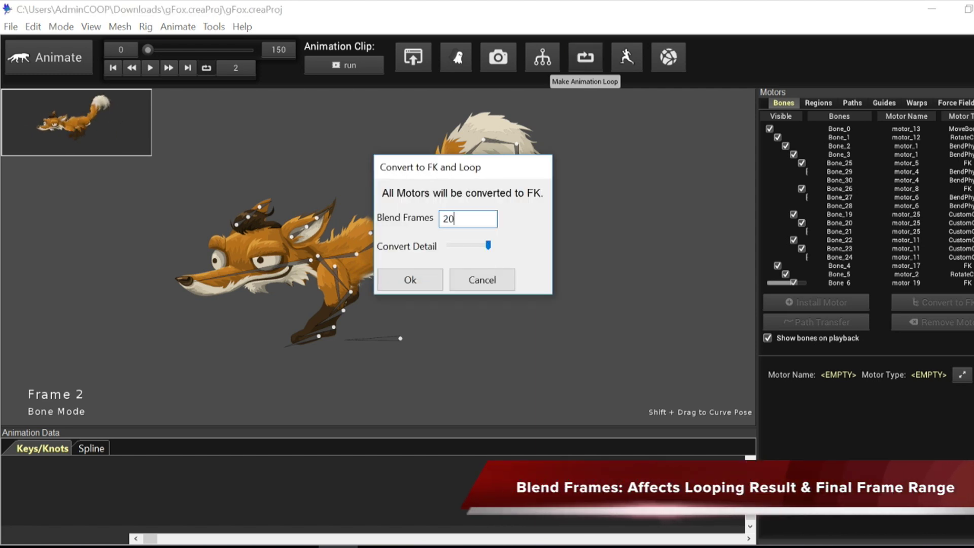
pyautogui.click(411, 280)
pyautogui.press('space')
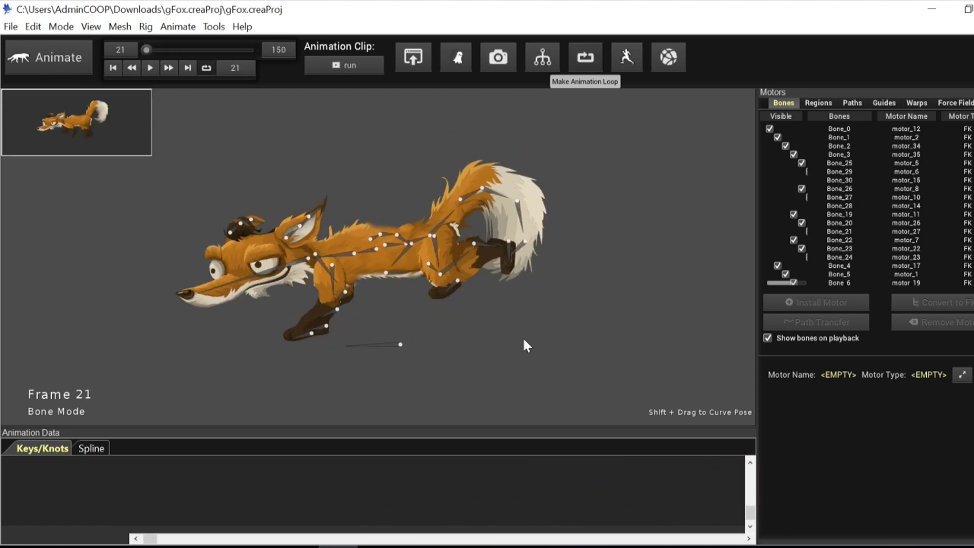
# - Set the blend frames to 30 and convert the run clip to a looping FK animation
pyautogui.click(583, 62)
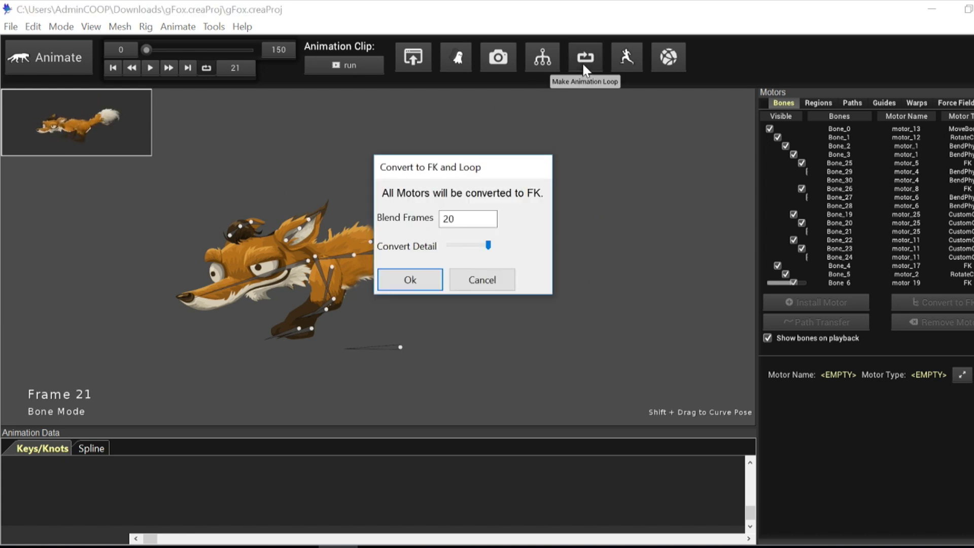
pyautogui.click(485, 218)
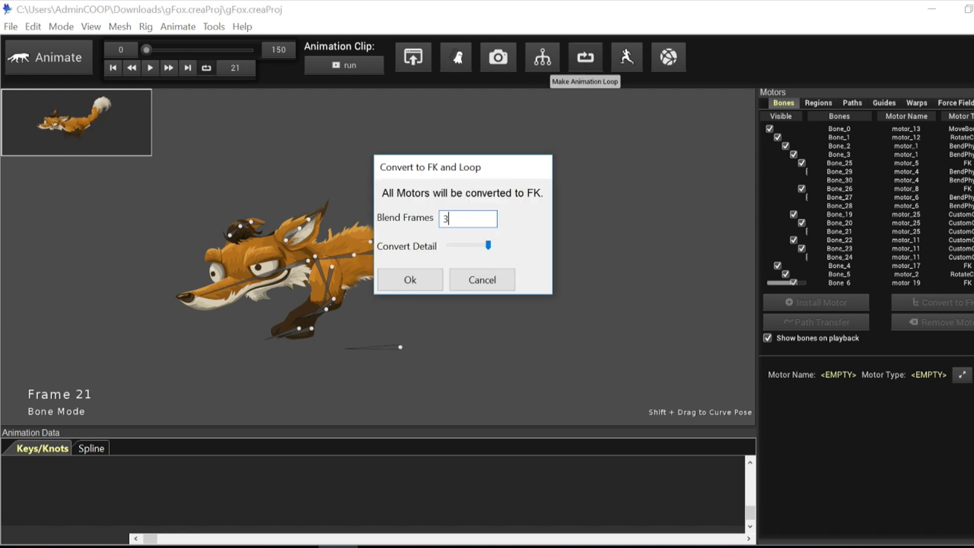
pyautogui.click(410, 280)
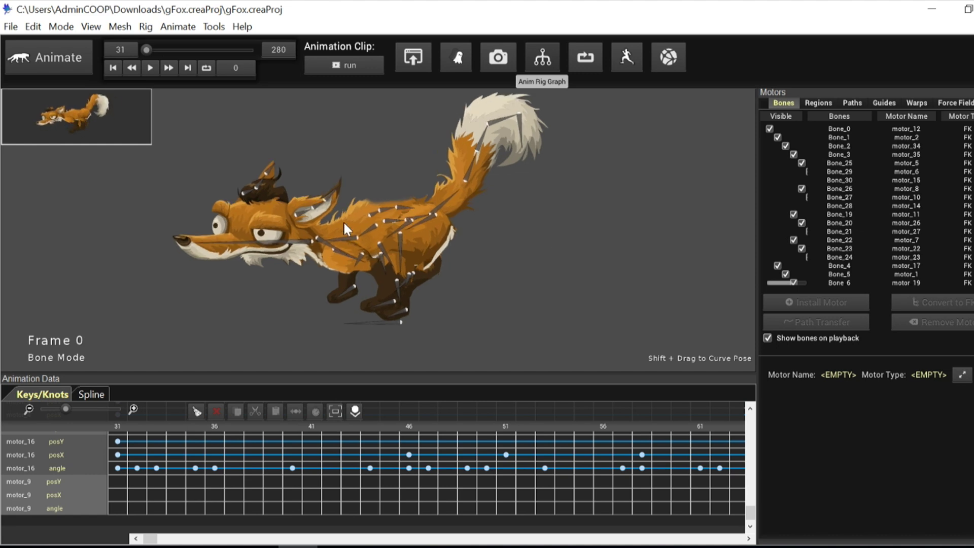
# - Examine the FK keyframes of the converted motors in the animation data, selecting Bone_22 to highlight its motor's rows
pyautogui.scroll(5, 549, 470)
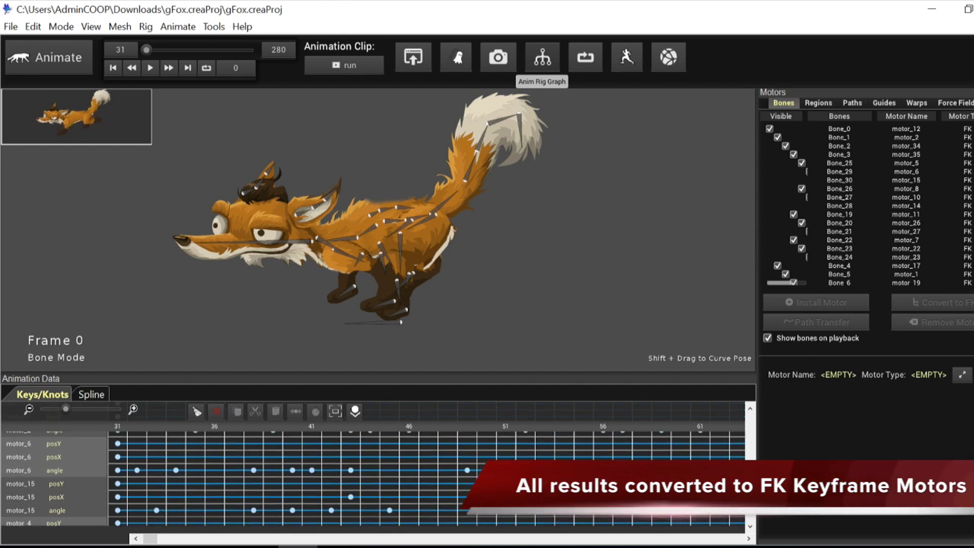
pyautogui.scroll(3, 572, 455)
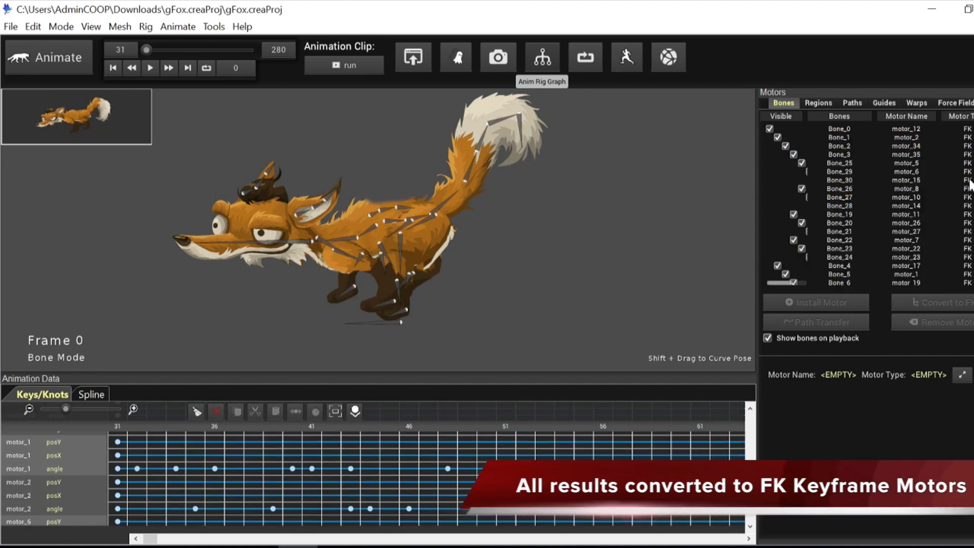
pyautogui.click(943, 207)
pyautogui.click(946, 240)
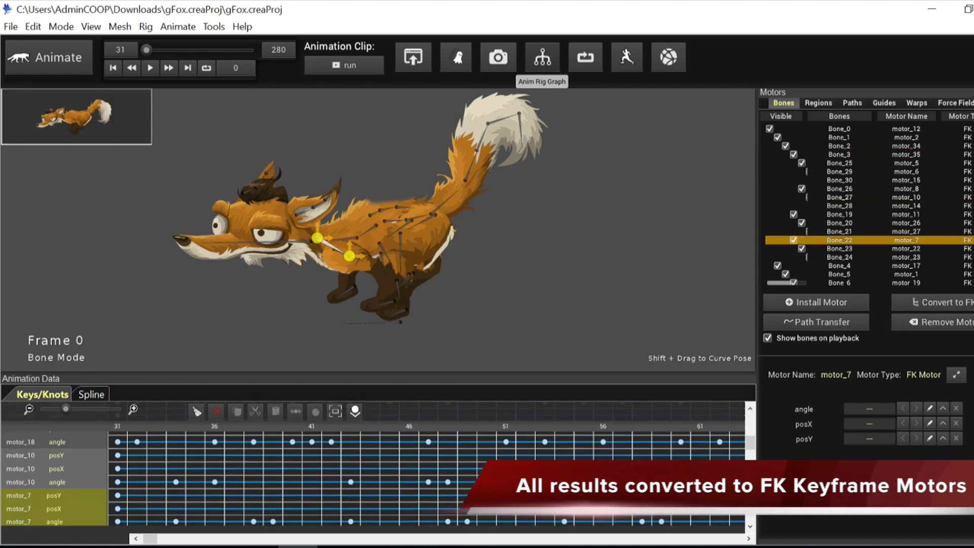
pyautogui.scroll(-5, 542, 485)
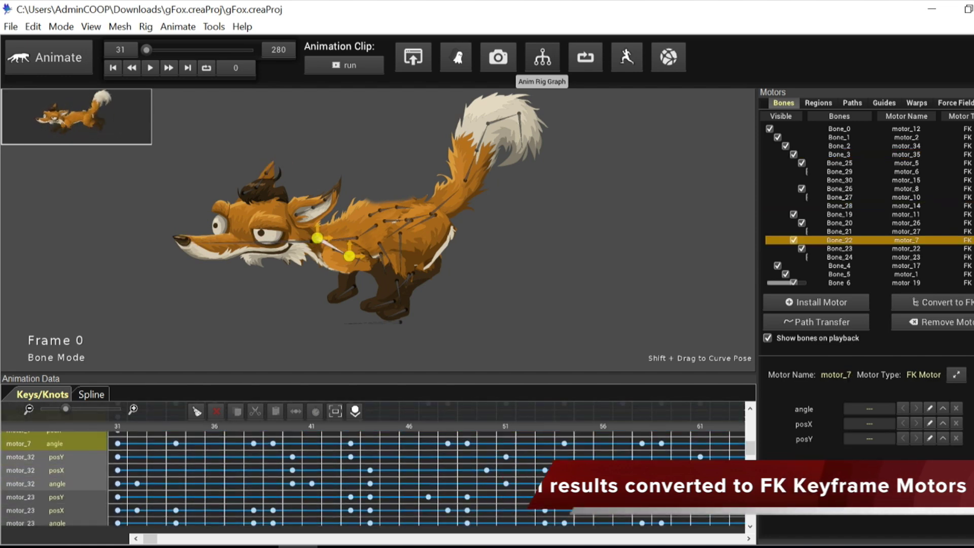
pyautogui.scroll(3, 543, 487)
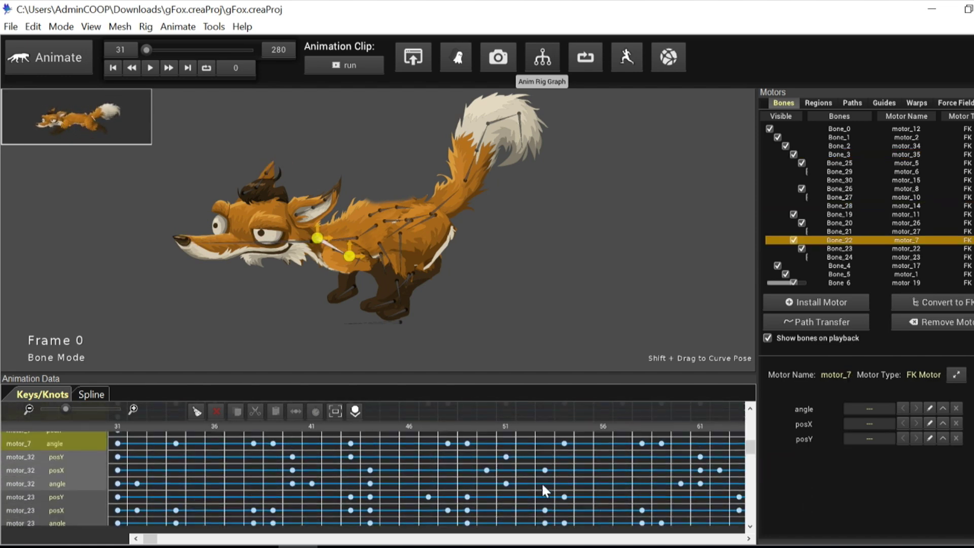
pyautogui.scroll(-12, 541, 483)
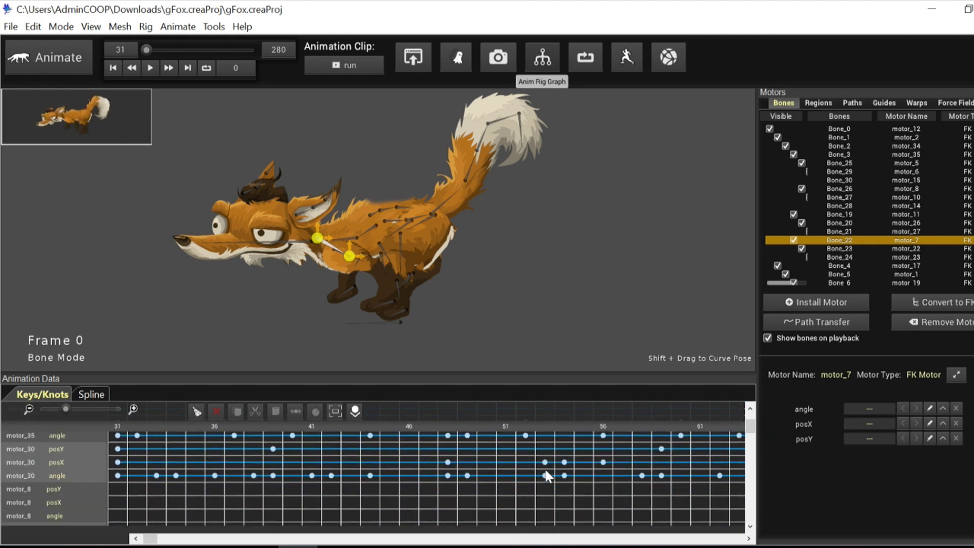
pyautogui.scroll(-5, 544, 468)
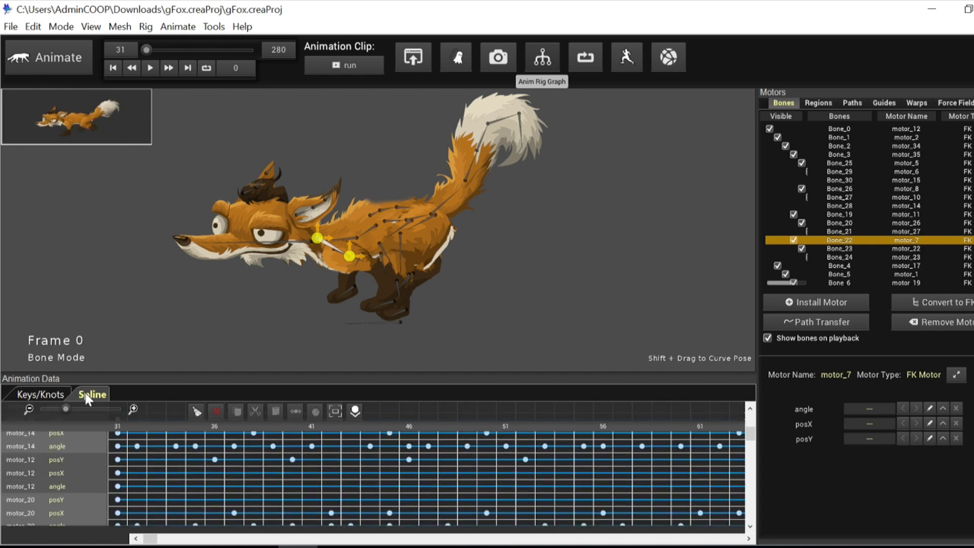
# - Show the angle curve of Bone_22's motor as a spline and adjust the timeline zoom
pyautogui.click(92, 394)
pyautogui.moveTo(93, 409); pyautogui.dragTo(69, 409)
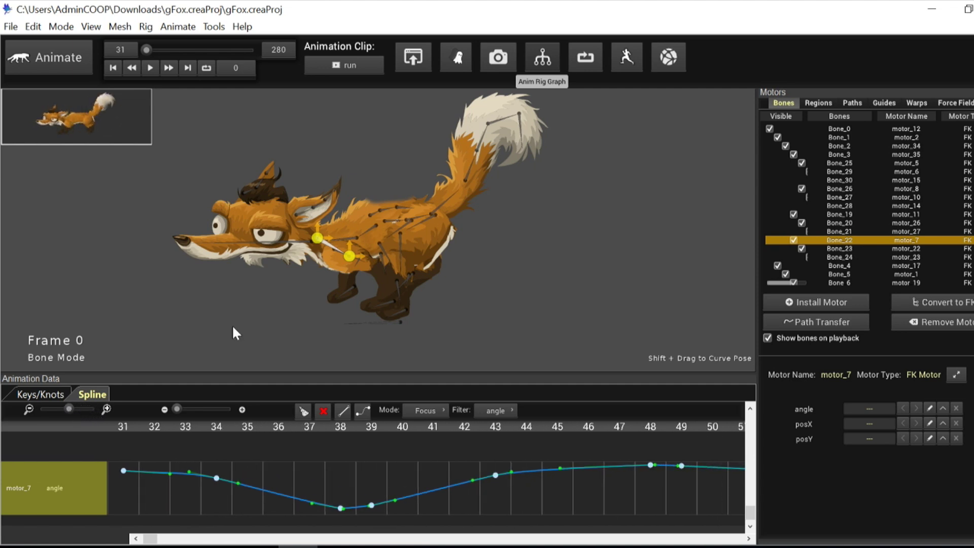
# - Set the spline display mode to All and enlarge the animation data area to fit more motor curves
pyautogui.click(436, 410)
pyautogui.click(429, 439)
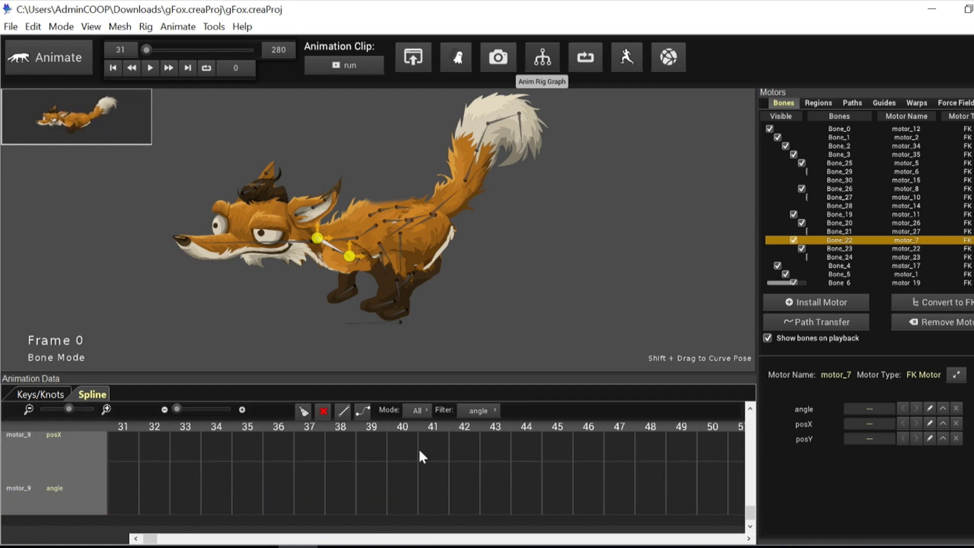
pyautogui.scroll(2, 420, 455)
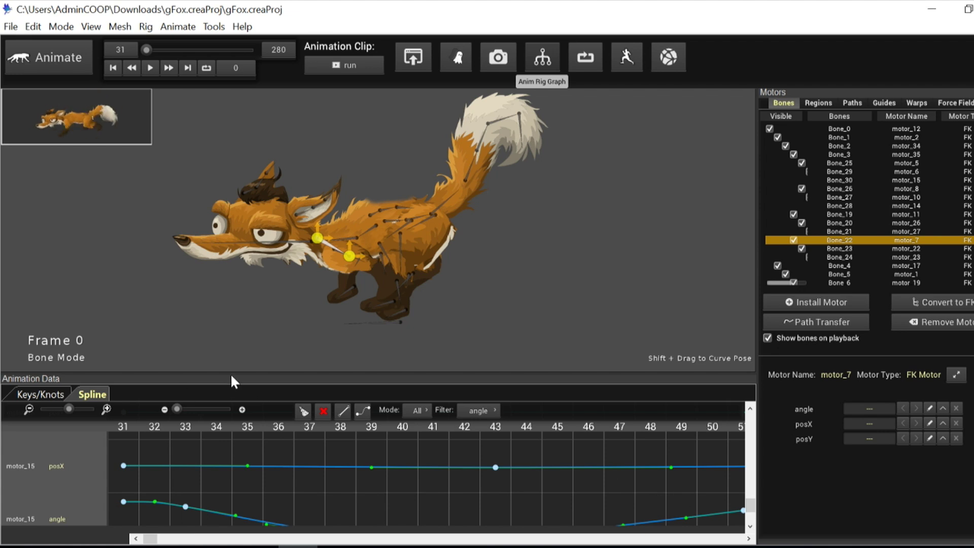
pyautogui.moveTo(237, 372); pyautogui.dragTo(243, 269)
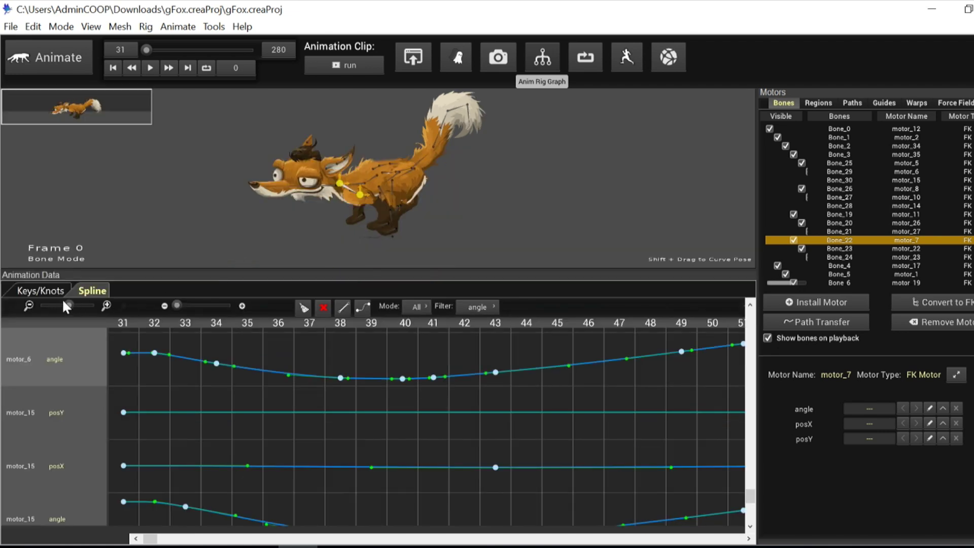
# - Show a wider frame range in the spline view and examine the angle and position curves across the motors
pyautogui.moveTo(66, 304); pyautogui.dragTo(52, 305)
pyautogui.scroll(1, 593, 412)
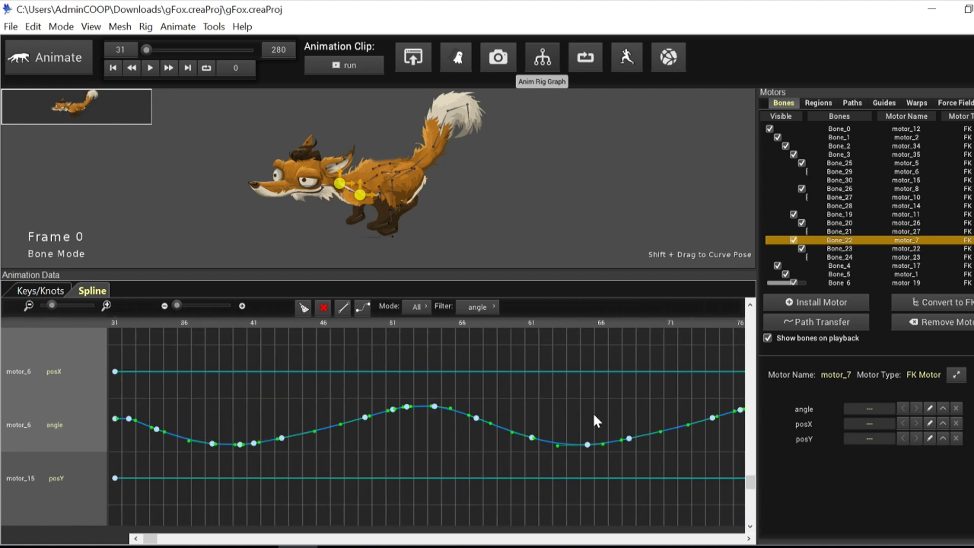
pyautogui.scroll(1, 593, 412)
pyautogui.scroll(4, 689, 392)
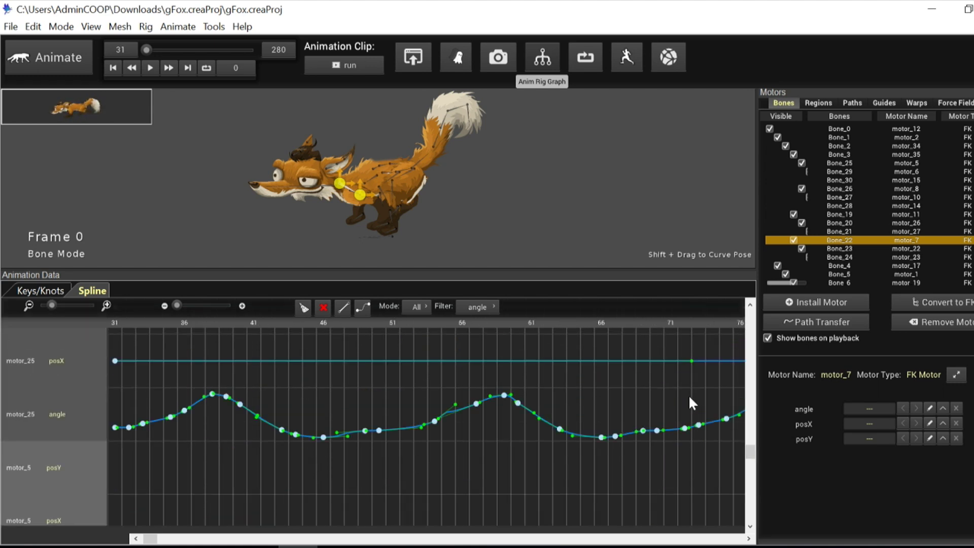
pyautogui.scroll(-4, 672, 402)
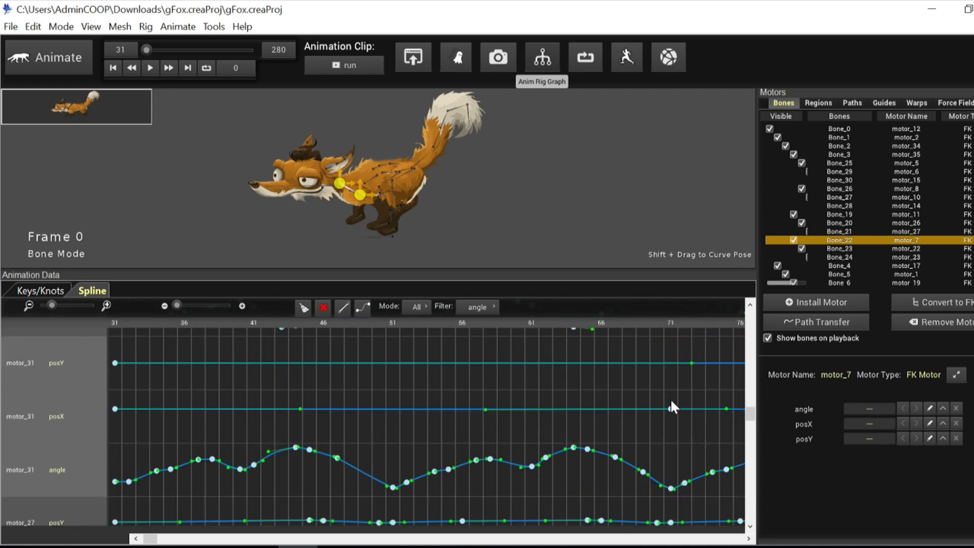
# - Switch the animation data to Keys/Knots and examine the angle, posX and posY keyframes across all motors
pyautogui.click(42, 291)
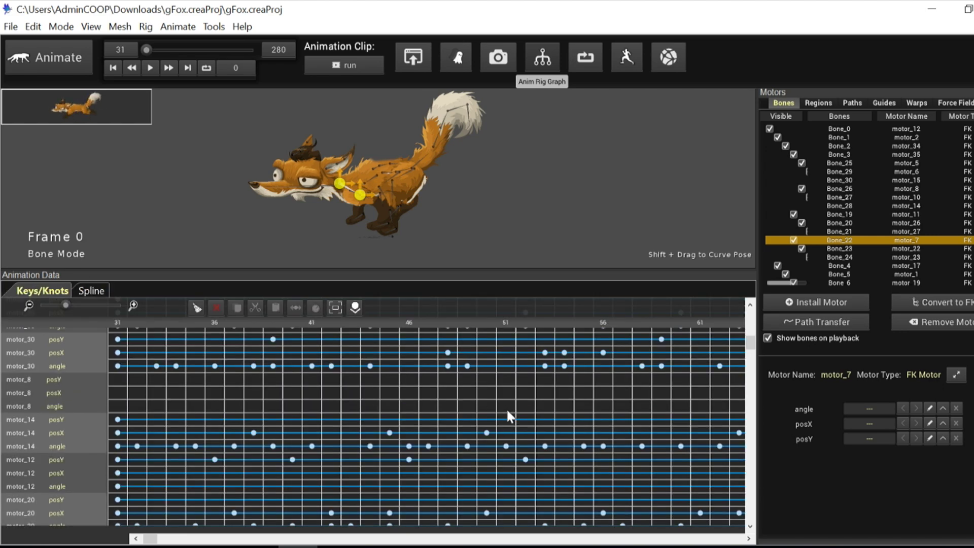
pyautogui.scroll(-10, 508, 411)
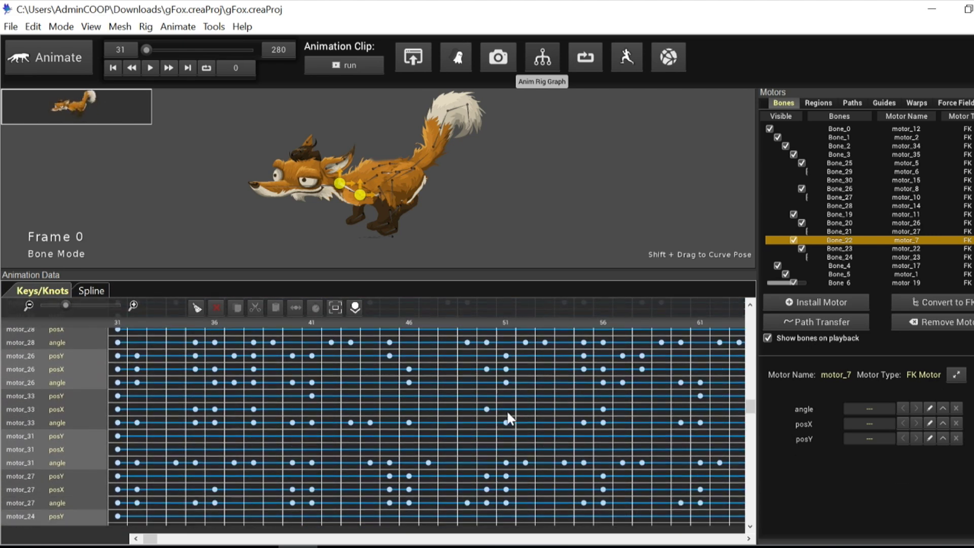
pyautogui.scroll(-10, 508, 414)
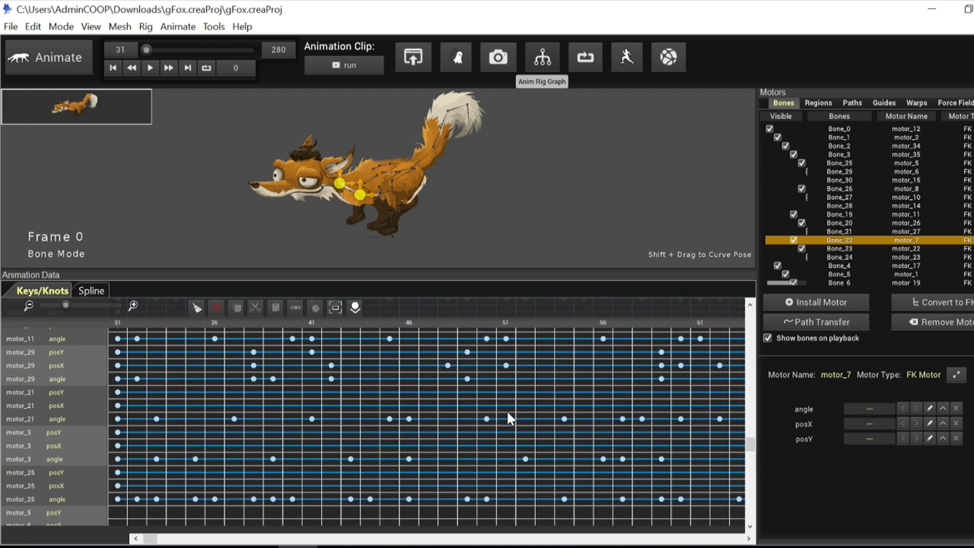
pyautogui.scroll(10, 508, 417)
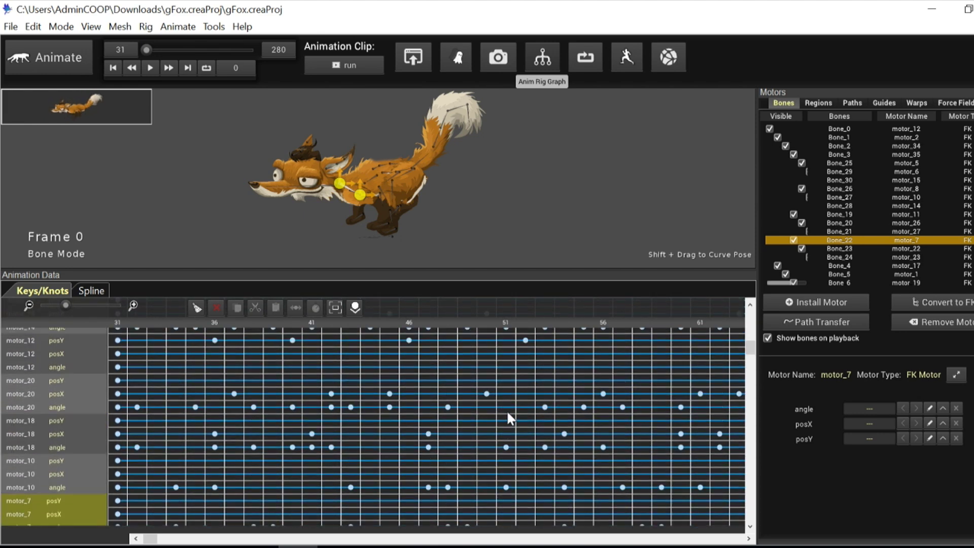
pyautogui.scroll(3, 508, 414)
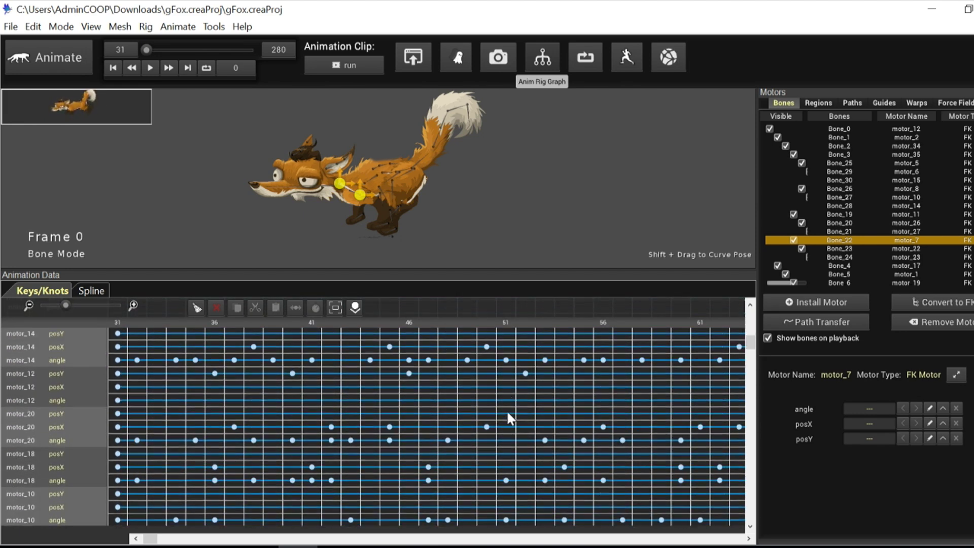
pyautogui.scroll(-12, 508, 413)
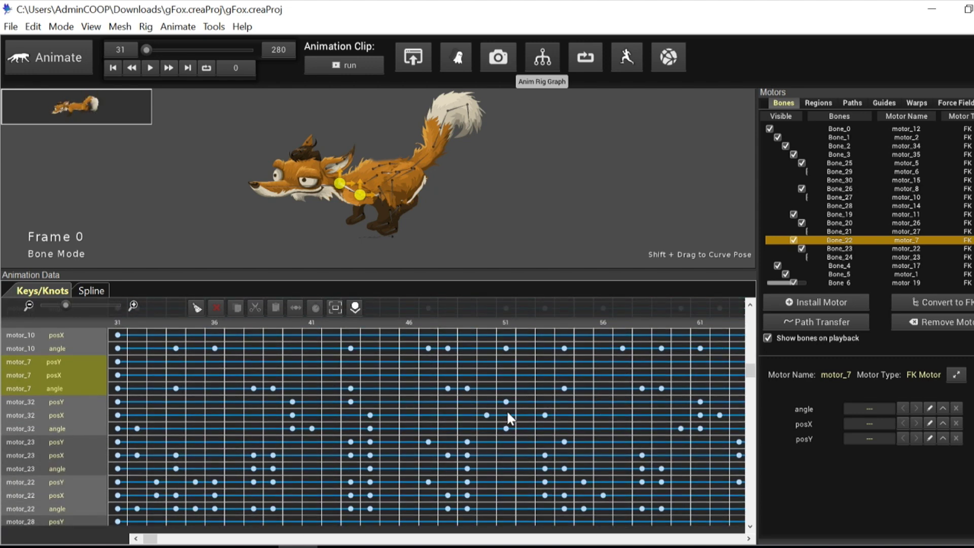